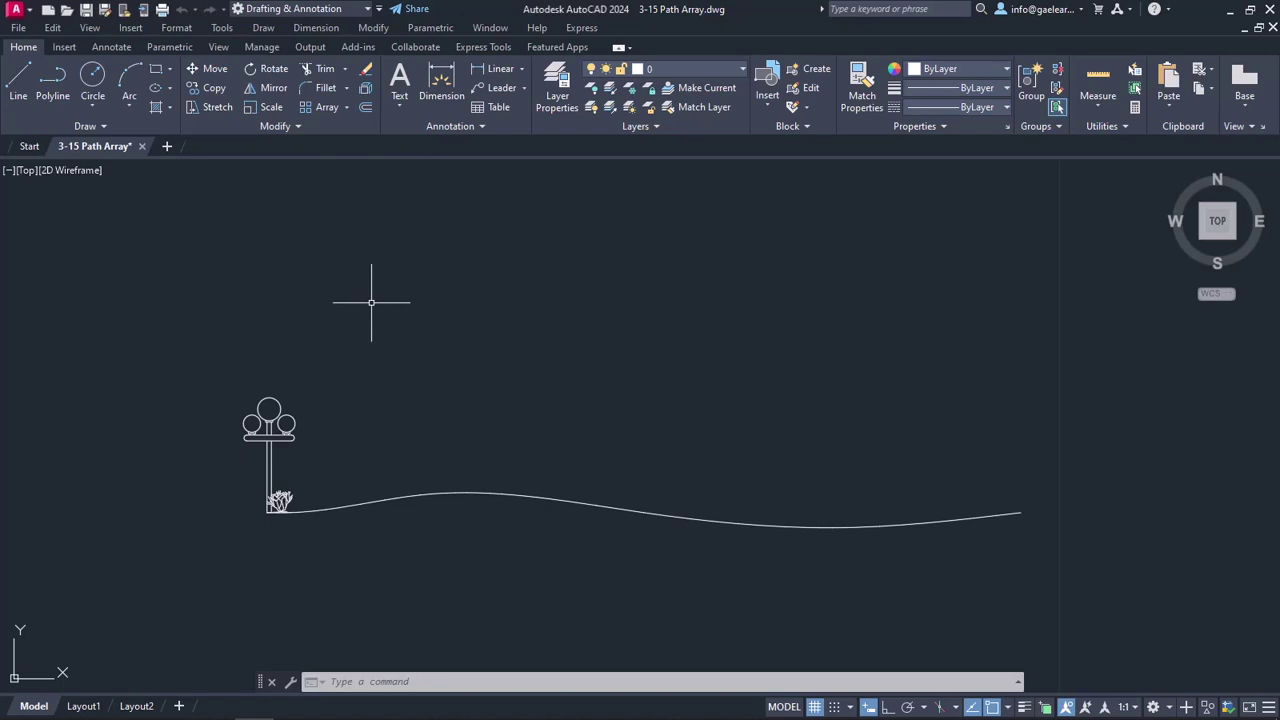
# Launch the Path Array command from the Array dropdown in the Modify panel.
pyautogui.click(373, 28)
pyautogui.moveTo(388, 234)
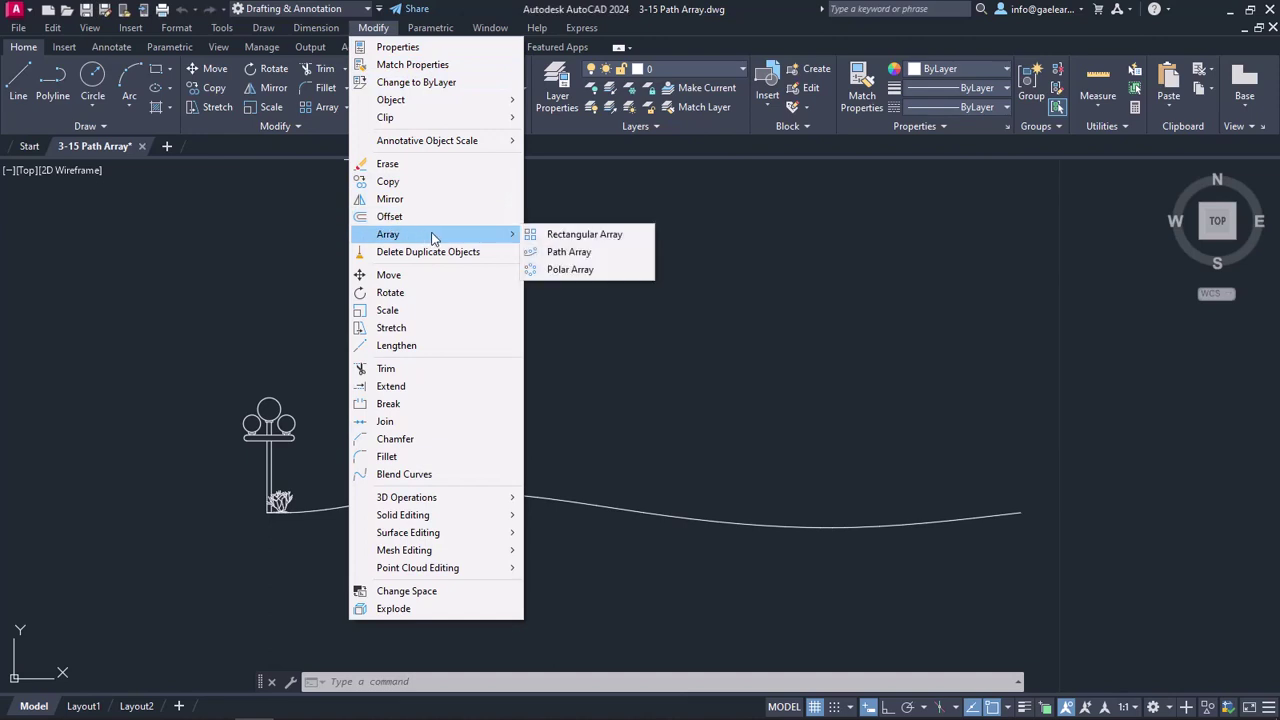
pyautogui.click(606, 256)
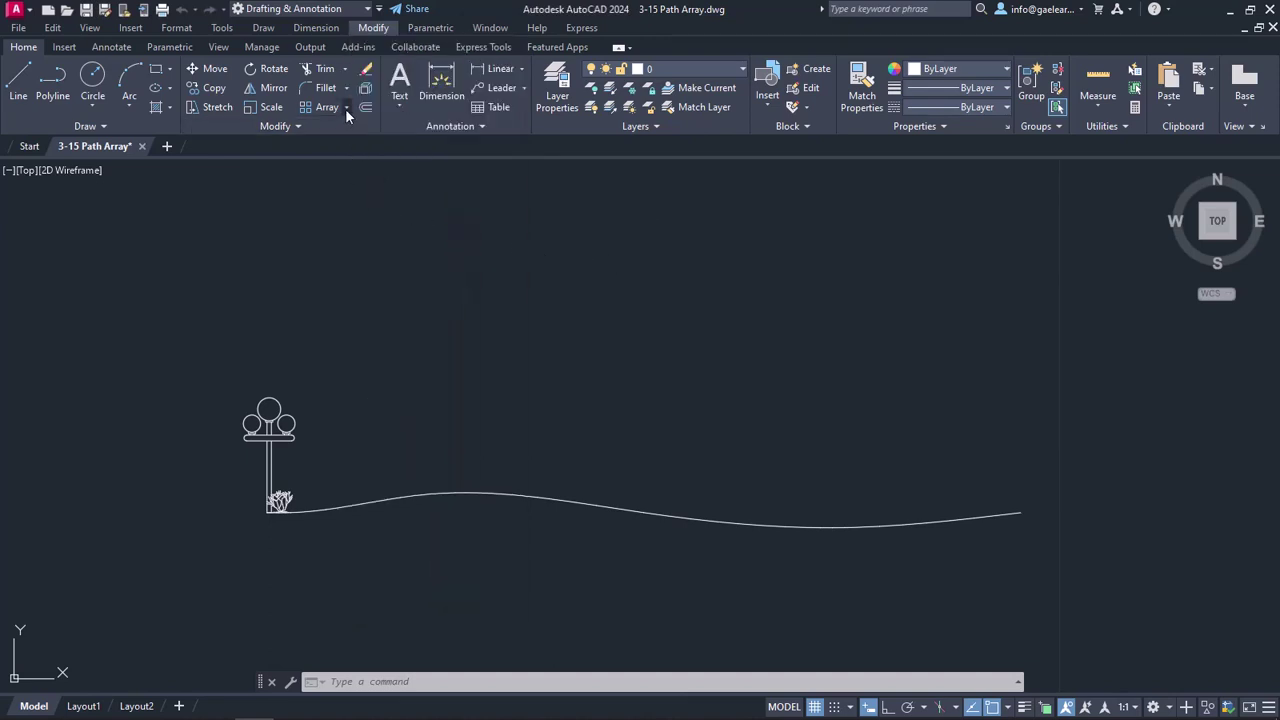
pyautogui.click(345, 107)
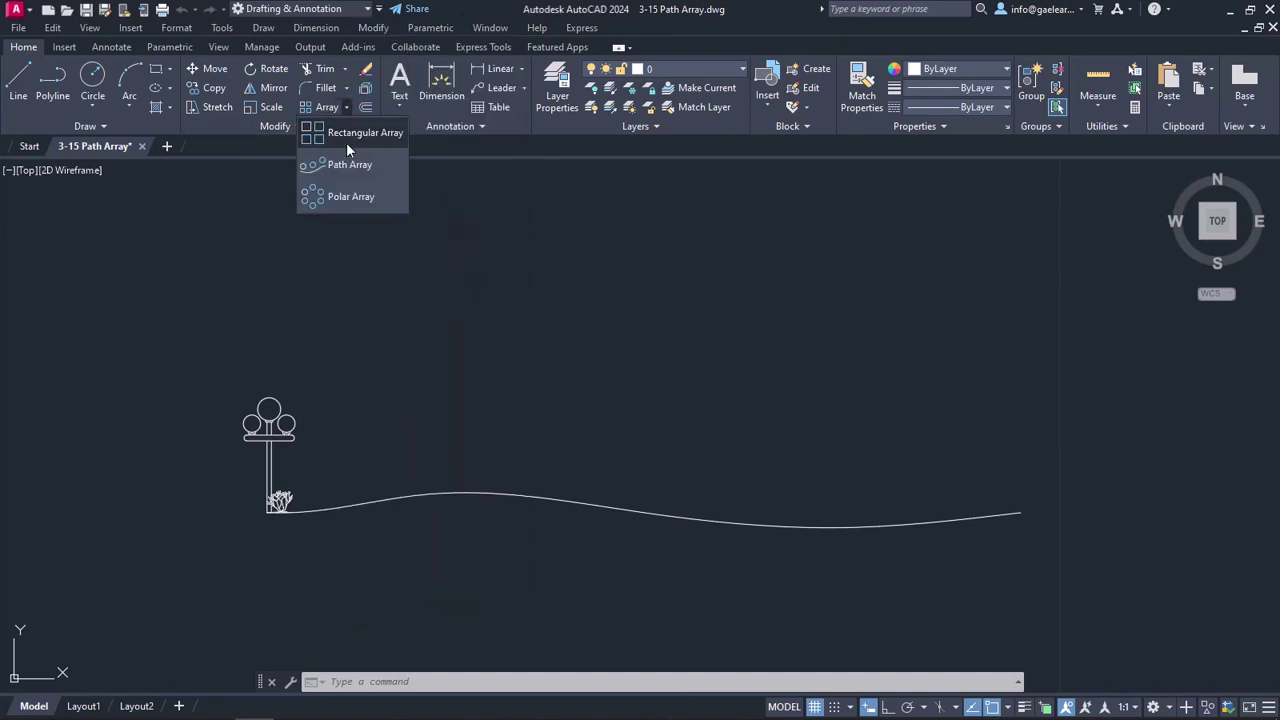
pyautogui.click(389, 172)
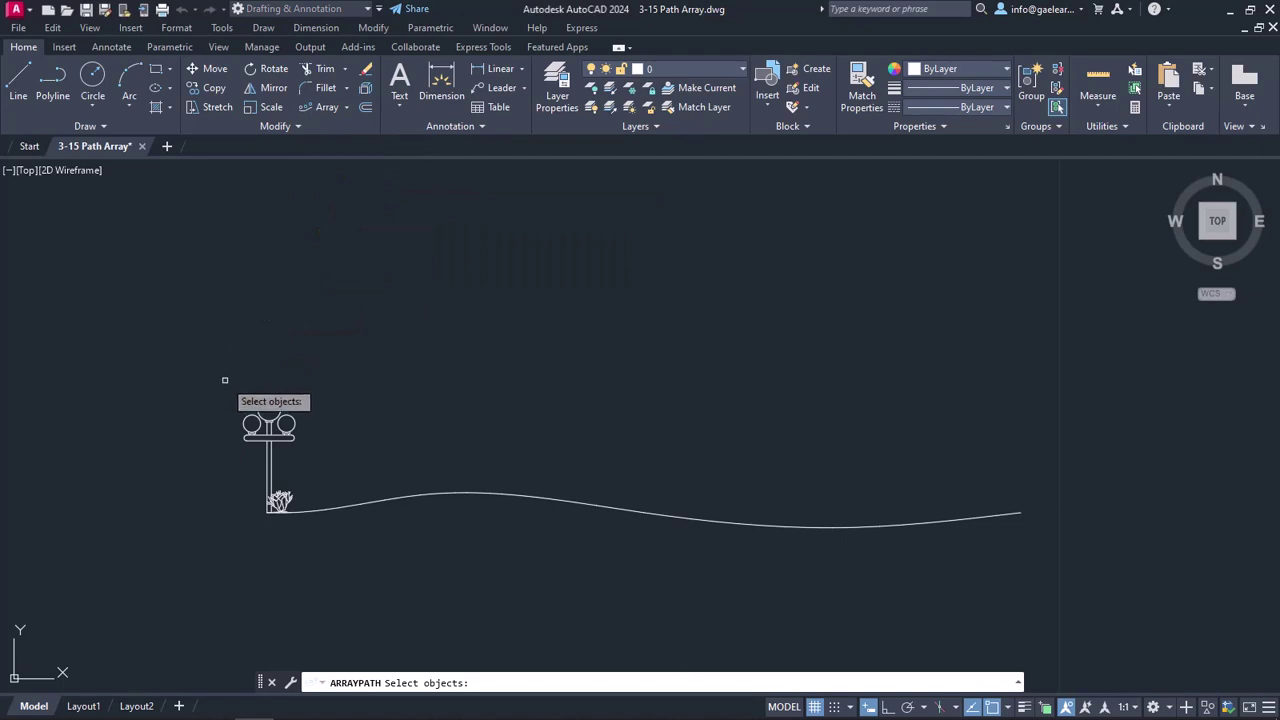
# Window-select the lamp post and shrub (2 objects) as the array source objects.
pyautogui.click(225, 380)
pyautogui.click(304, 528)
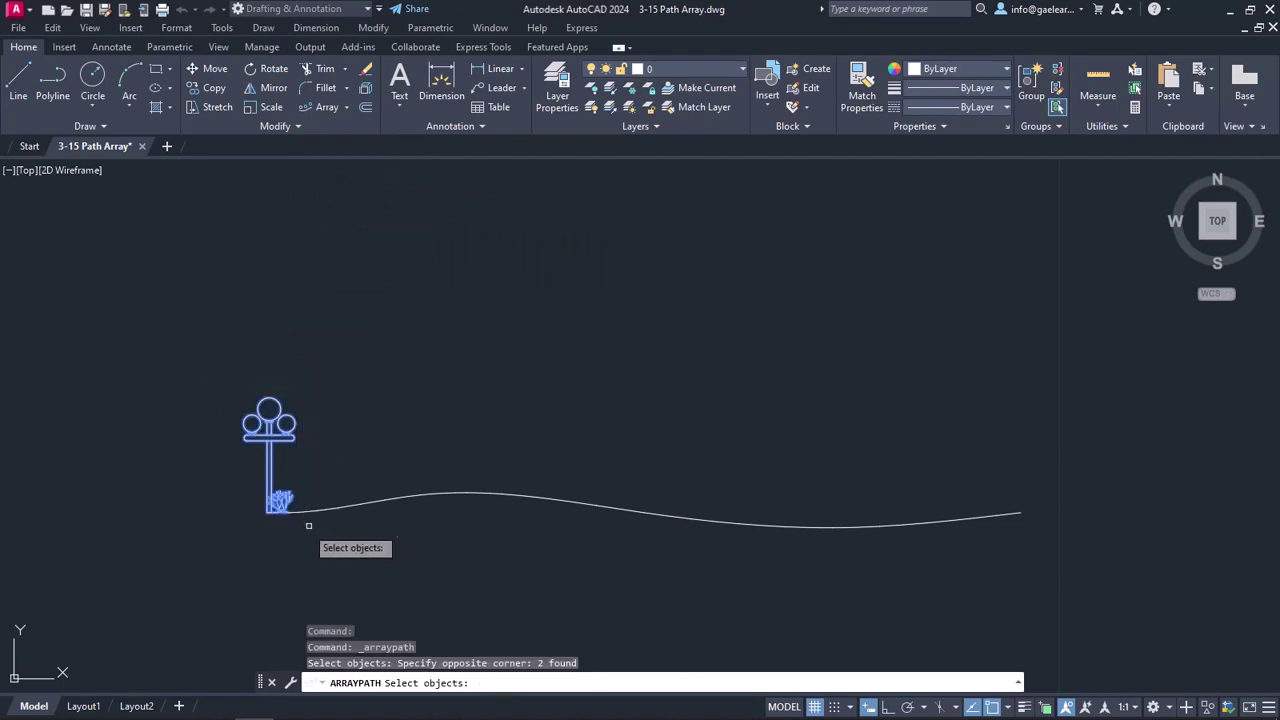
pyautogui.press('Return')
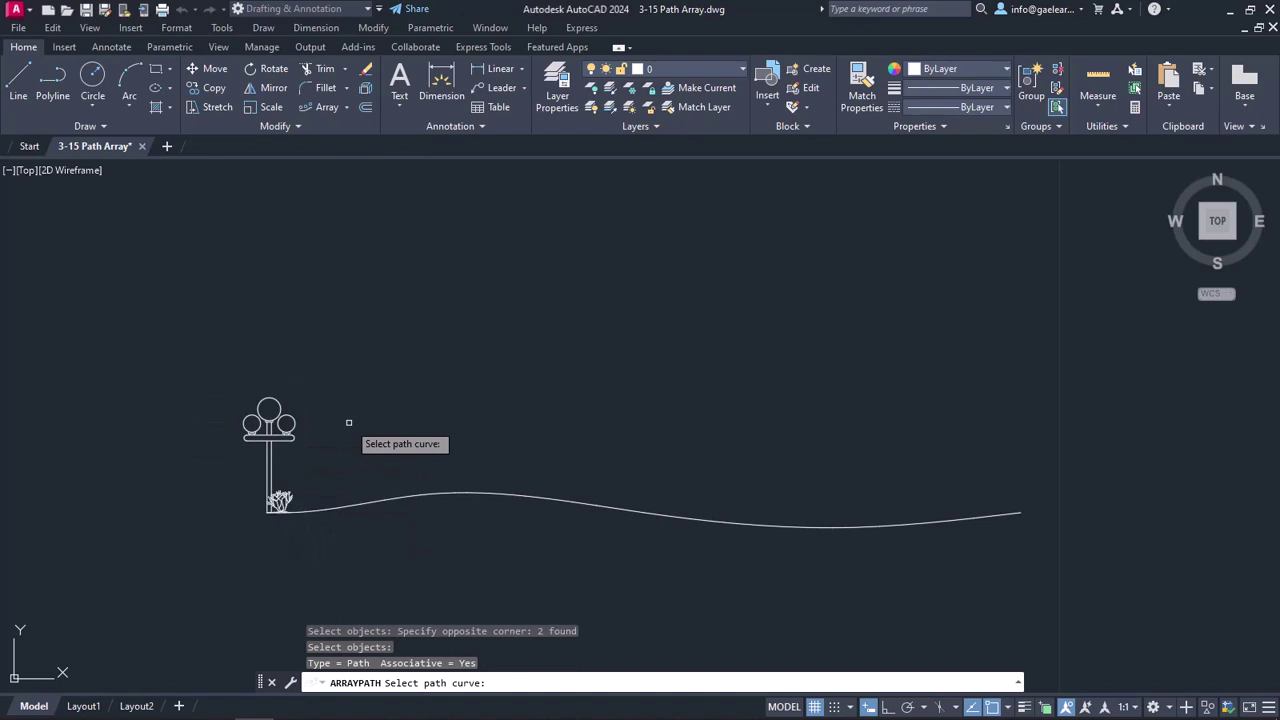
# Pick the curved road spline as the path, previewing ten tilted lamp-and-shrub copies.
pyautogui.click(364, 504)
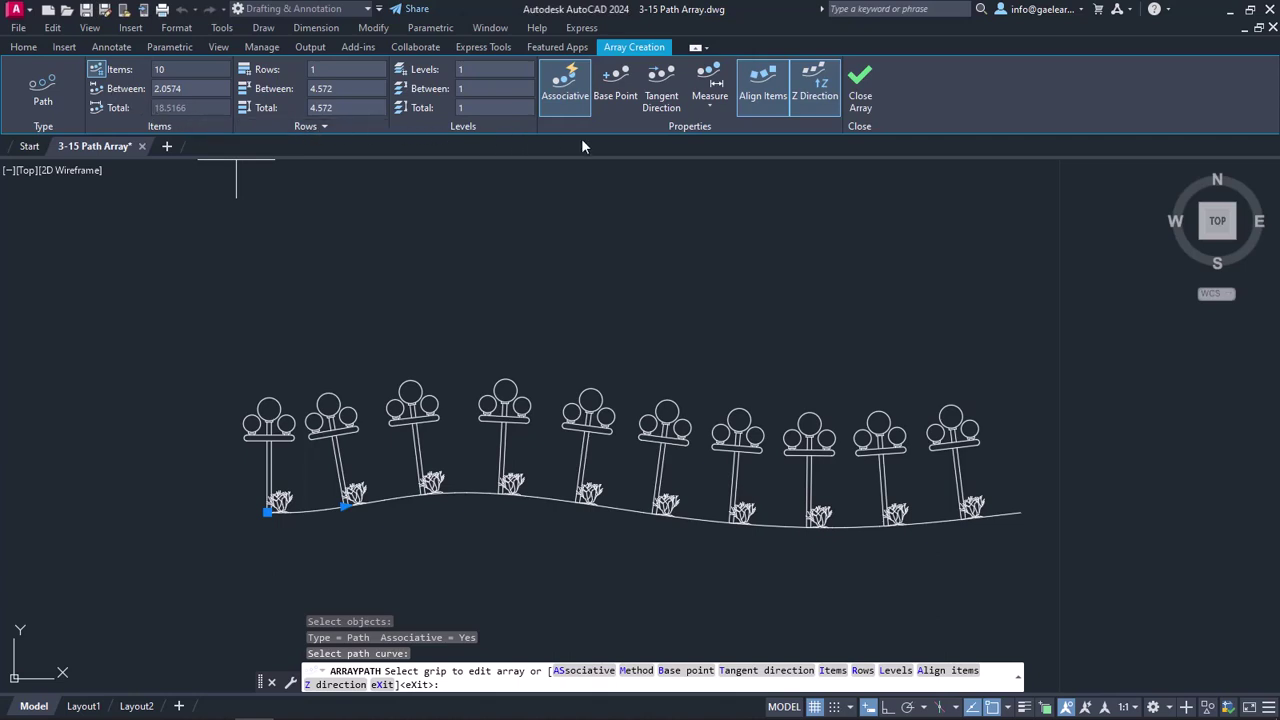
# Try Divide spacing, then revert to Measure, keeping ten copies 2.2344 apart.
pyautogui.click(719, 110)
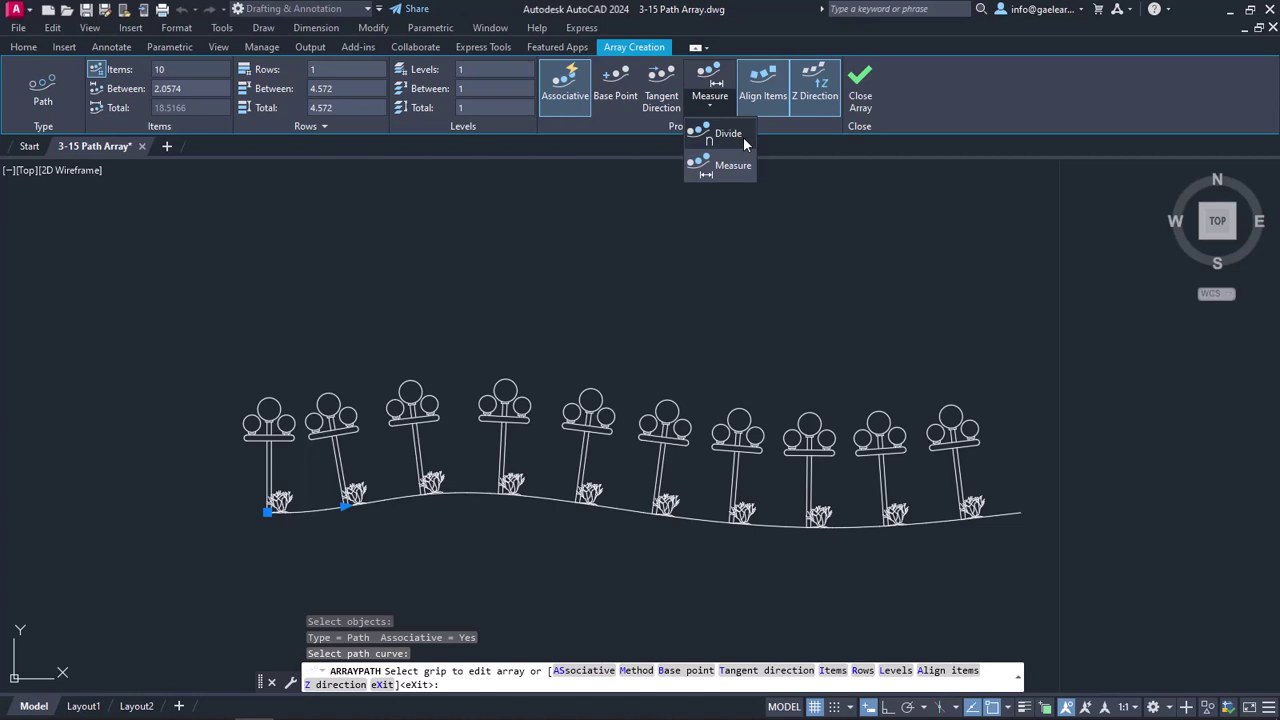
pyautogui.click(728, 134)
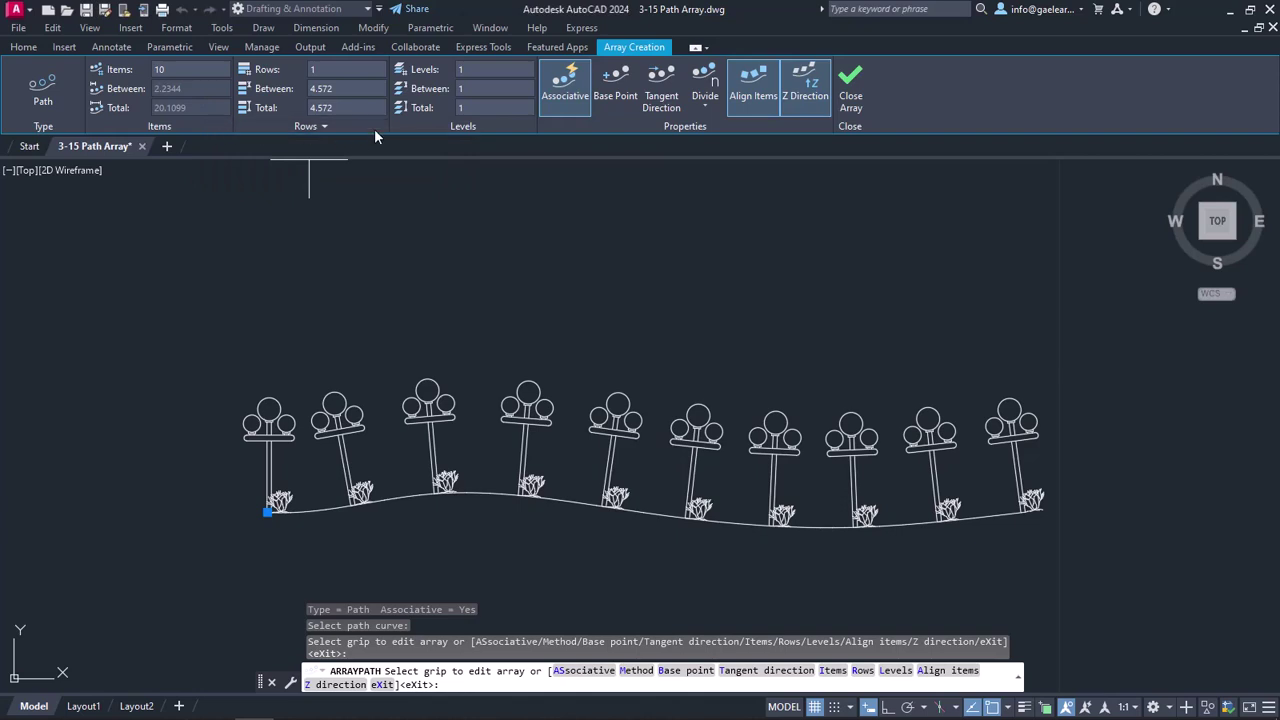
pyautogui.click(700, 102)
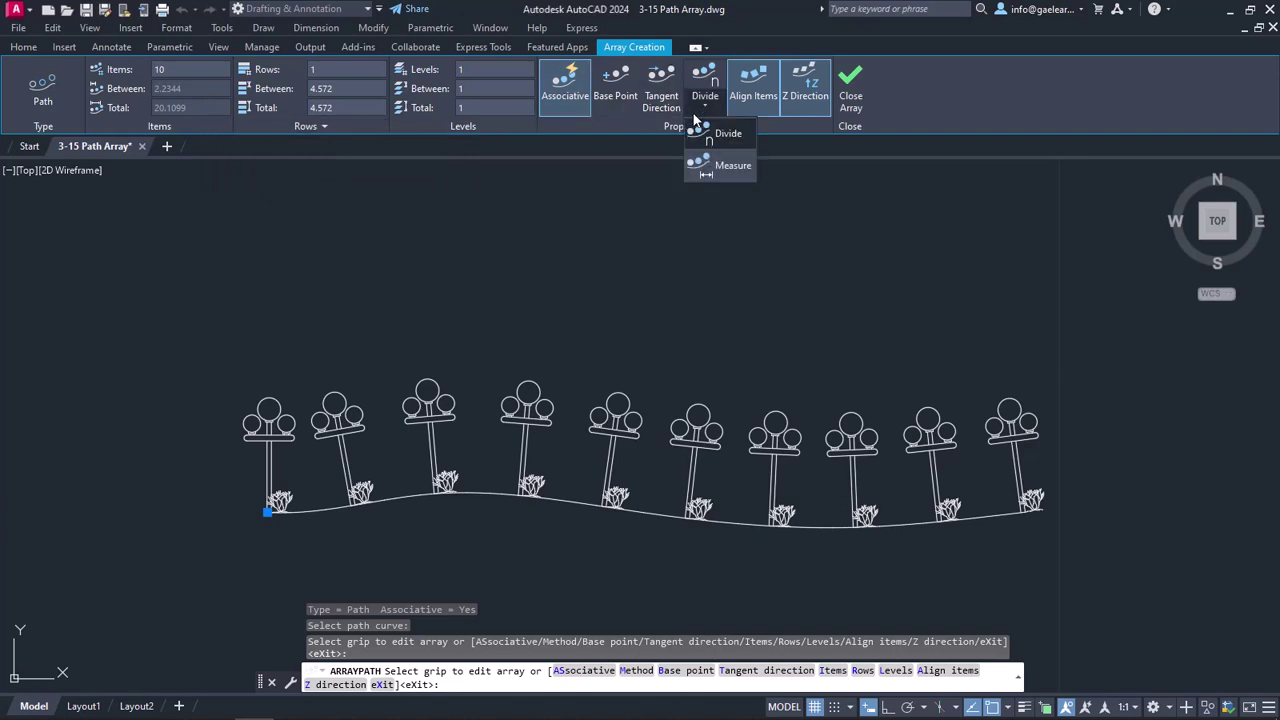
pyautogui.click(716, 166)
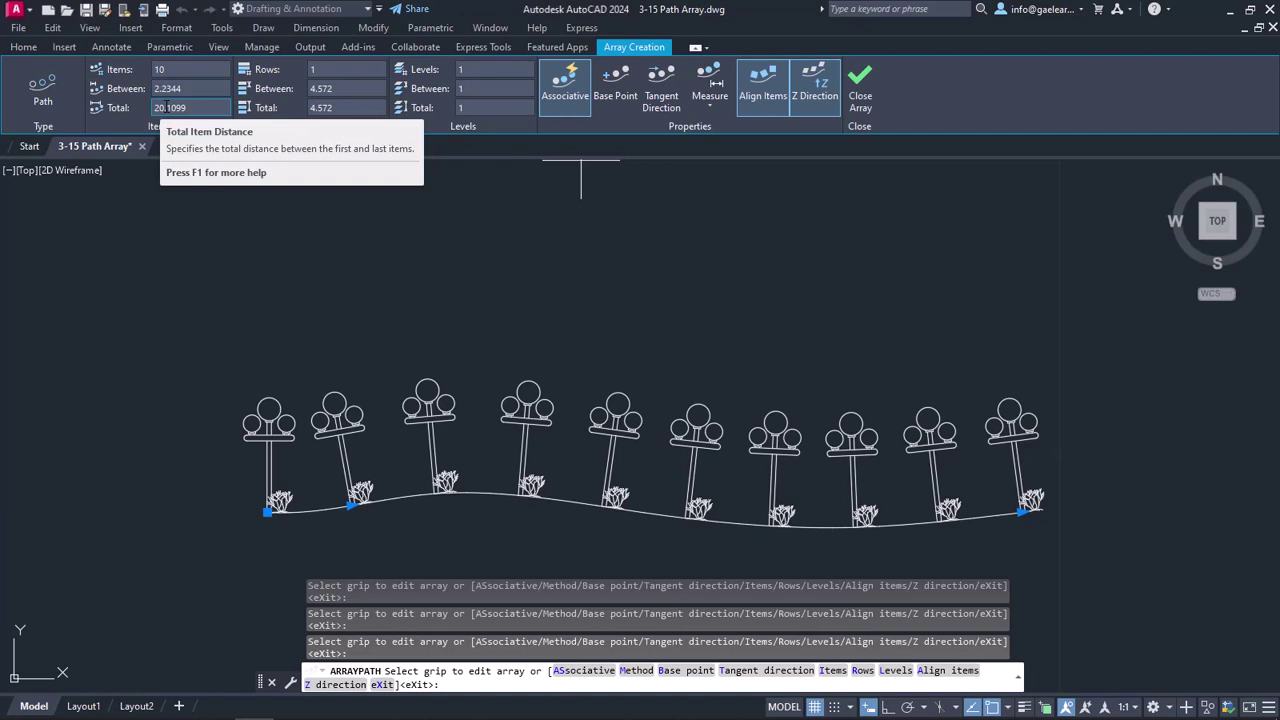
# Use Divide spacing with 4 items, placing copies 6.7033 apart along the road.
pyautogui.click(710, 109)
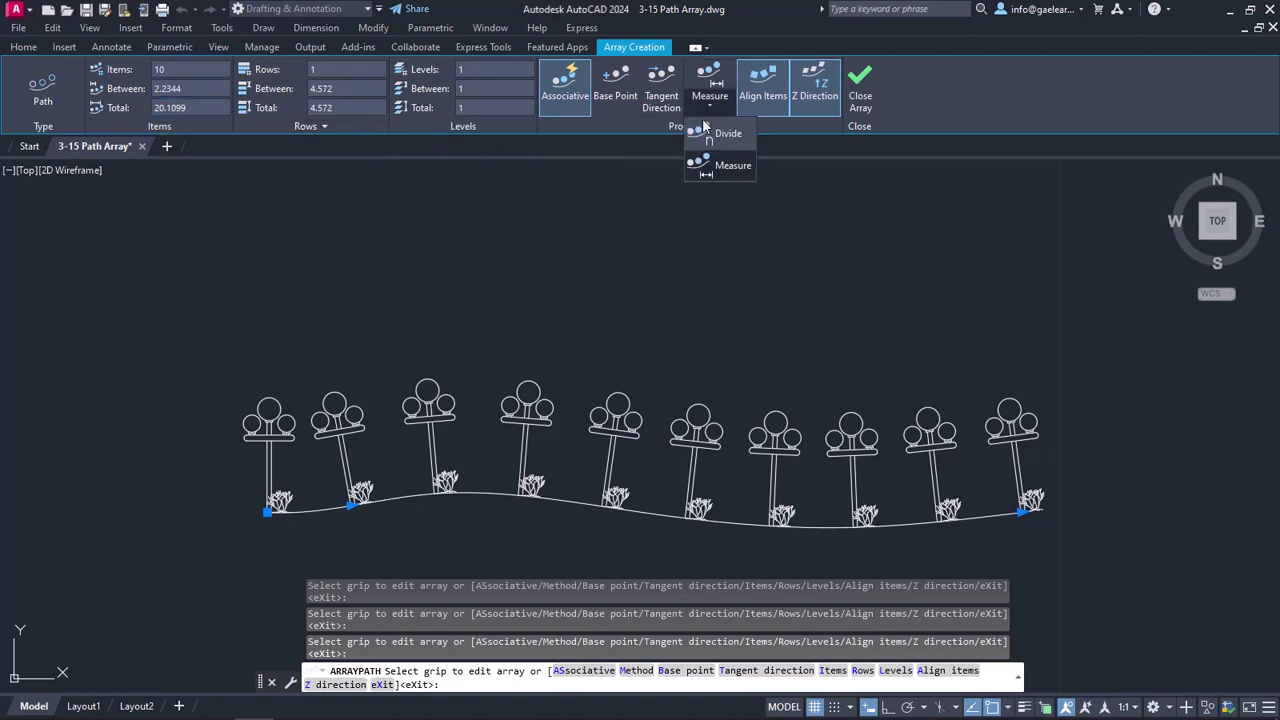
pyautogui.click(744, 140)
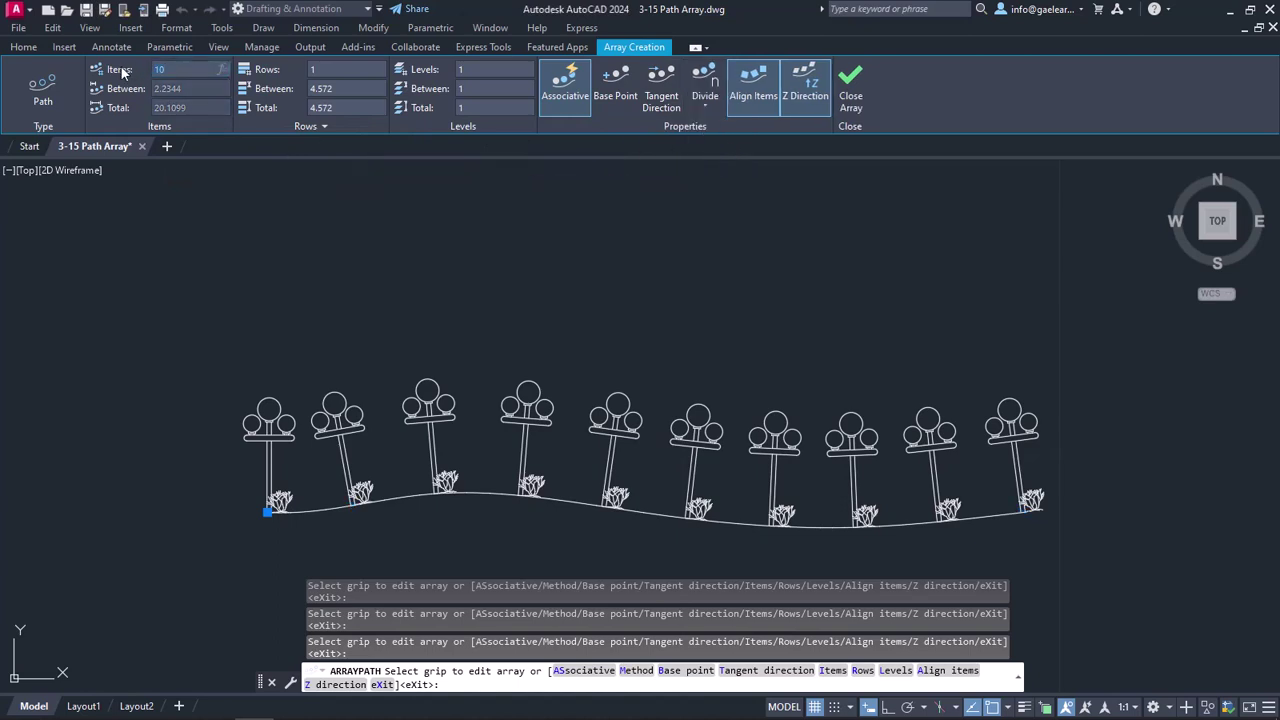
pyautogui.click(190, 69)
pyautogui.write('4')
pyautogui.press('Return')
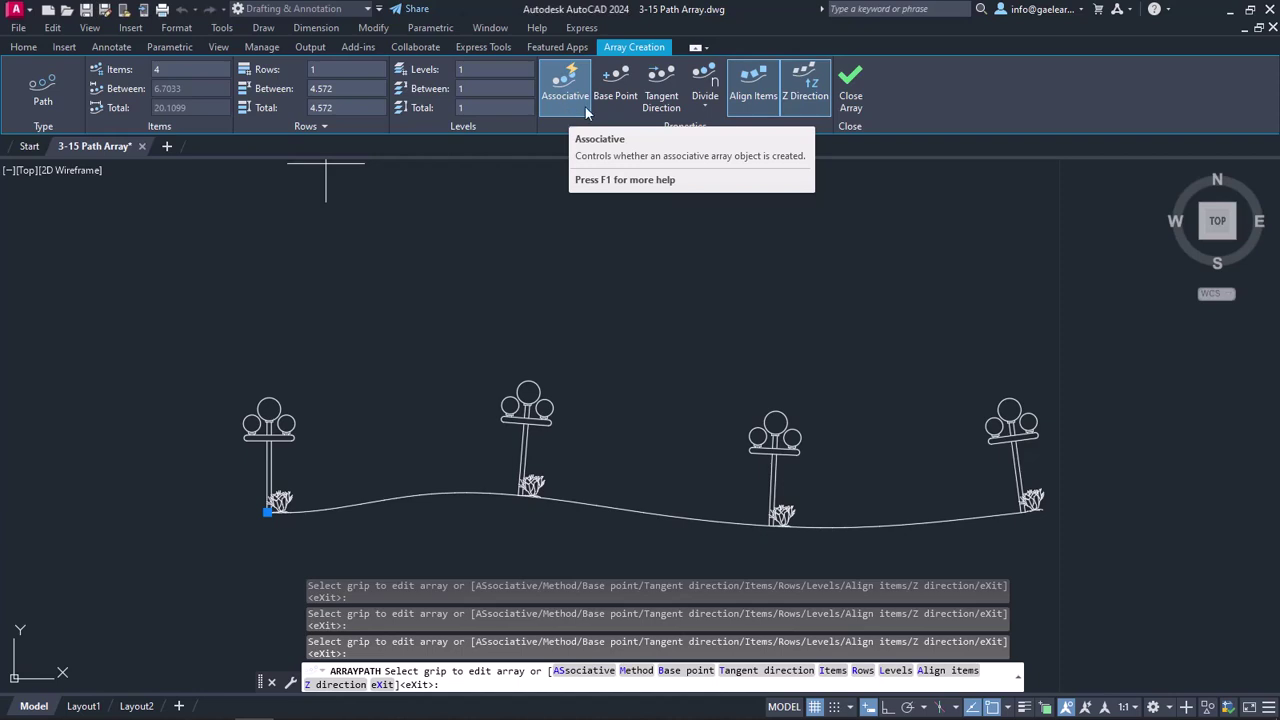
# Turn off the Associative option for the four-lamp path array.
pyautogui.click(586, 112)
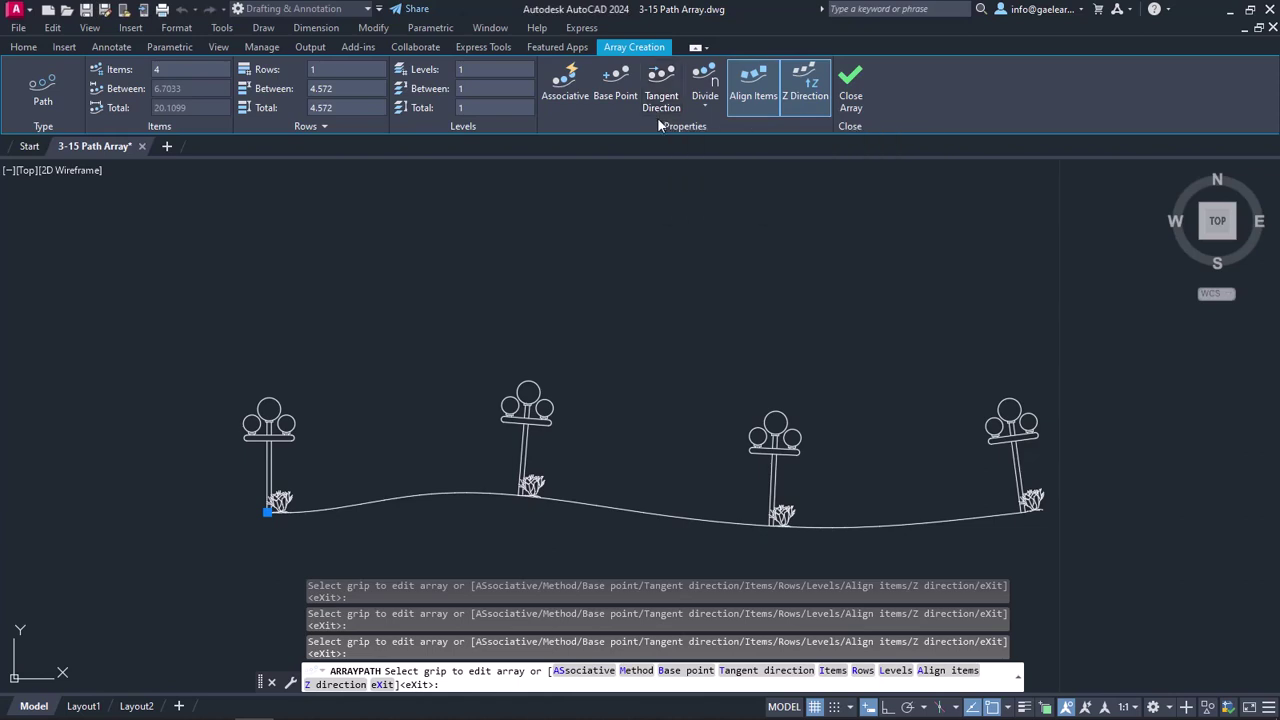
# Toggle Align Items off and back on, then close the four-lamp array aligned to the curve.
pyautogui.click(756, 110)
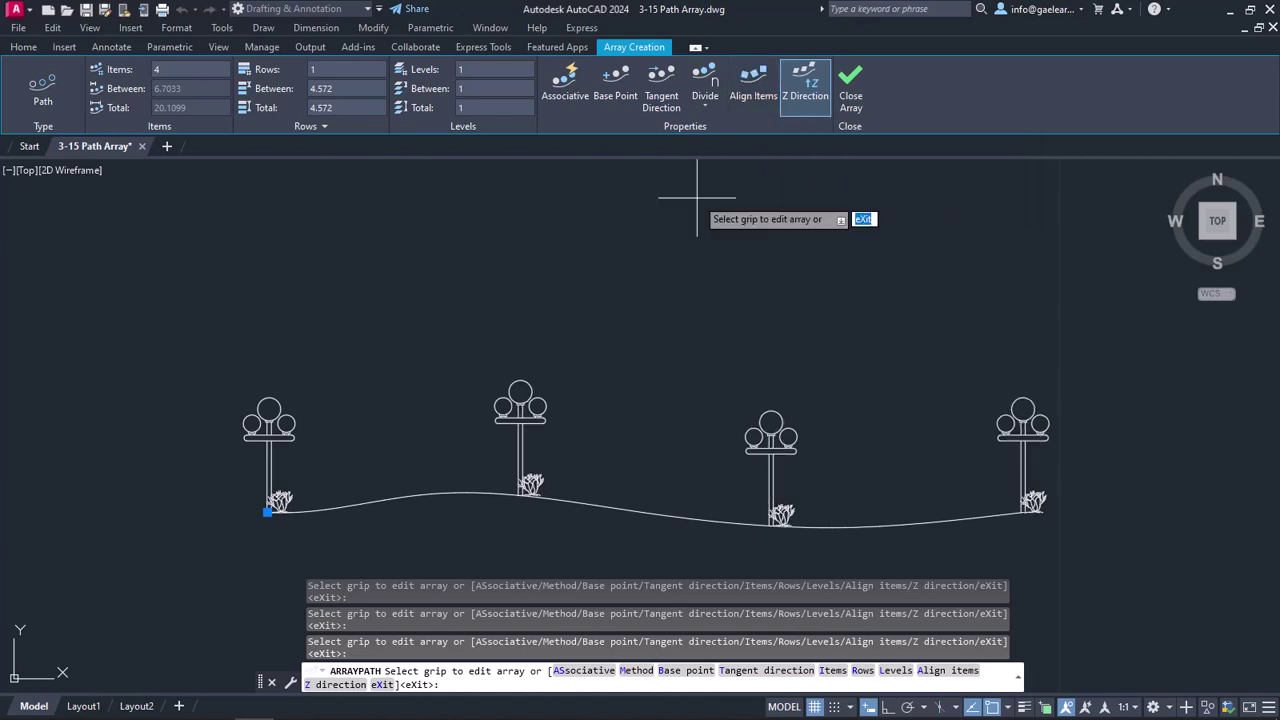
pyautogui.scroll(2, 569, 462)
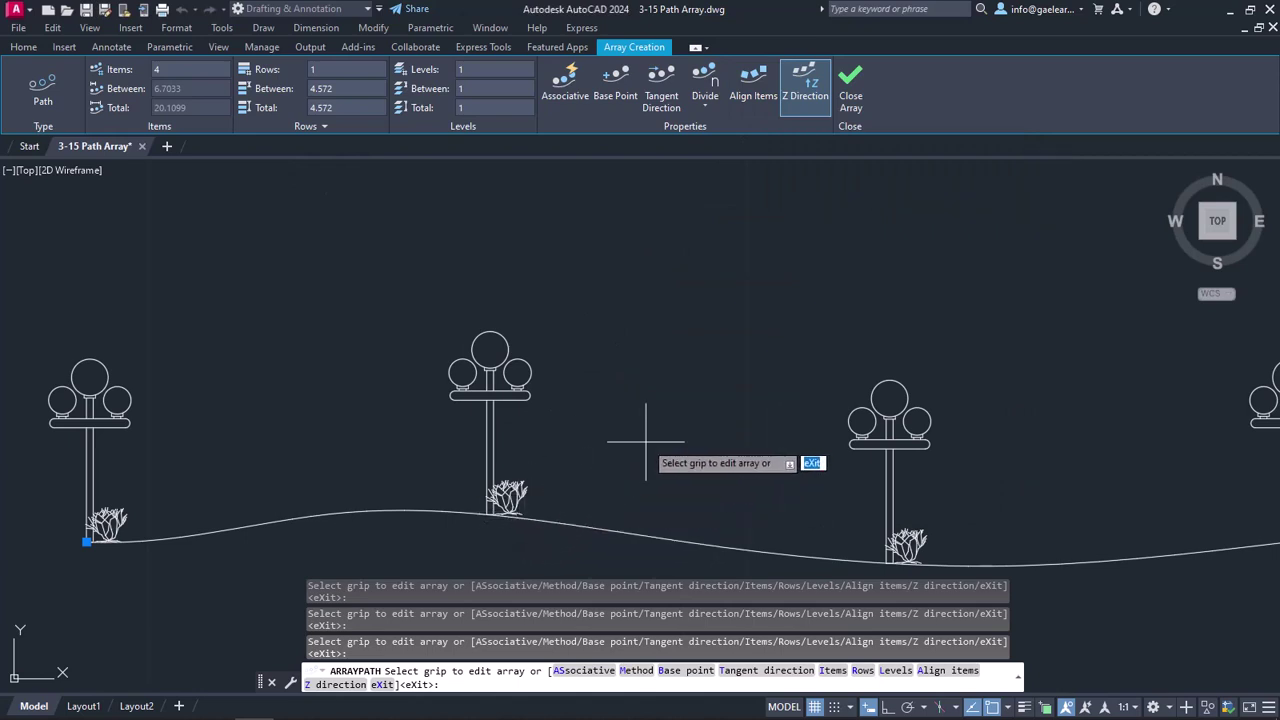
pyautogui.click(743, 109)
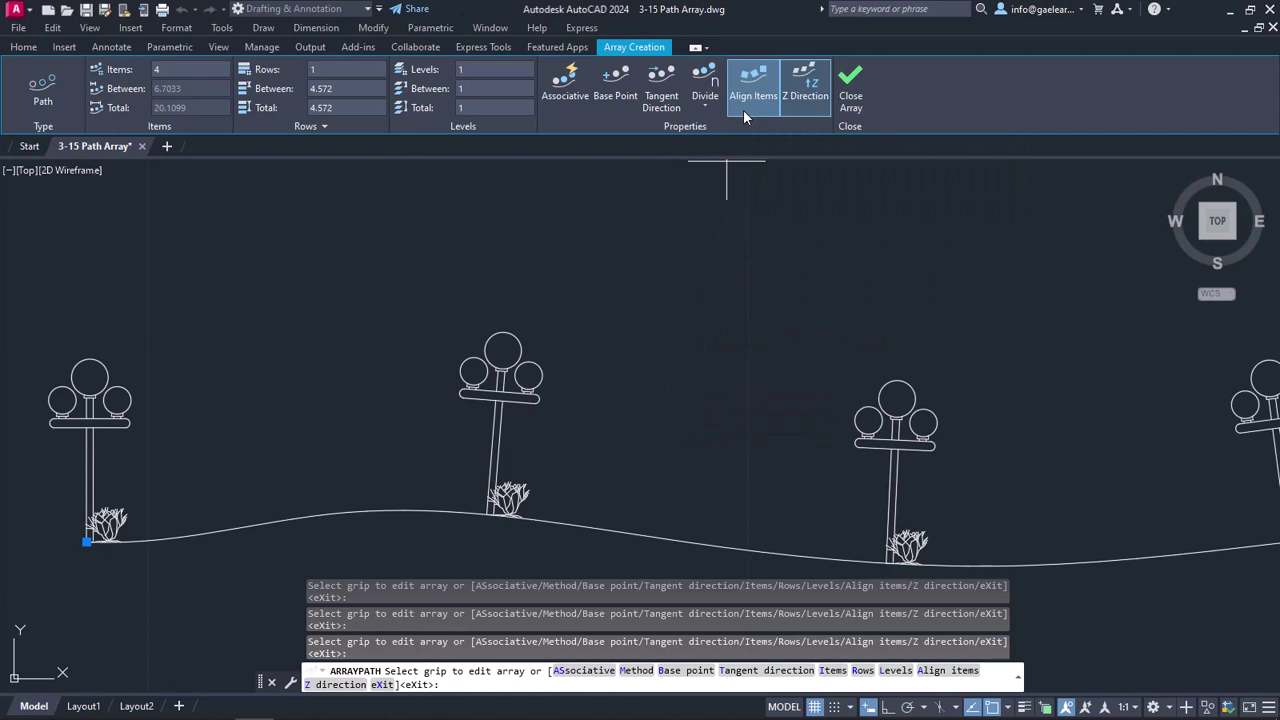
pyautogui.scroll(-2, 730, 267)
pyautogui.moveTo(820, 282); pyautogui.dragTo(735, 302, button='middle')
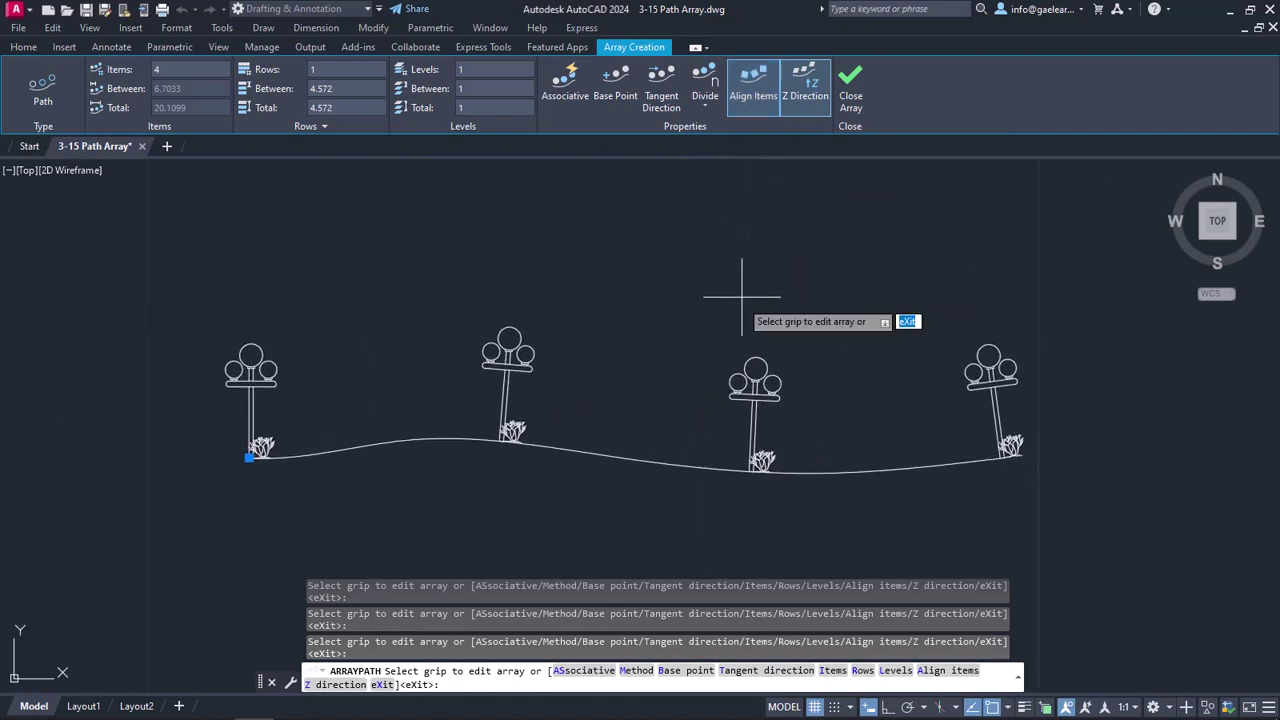
pyautogui.click(856, 104)
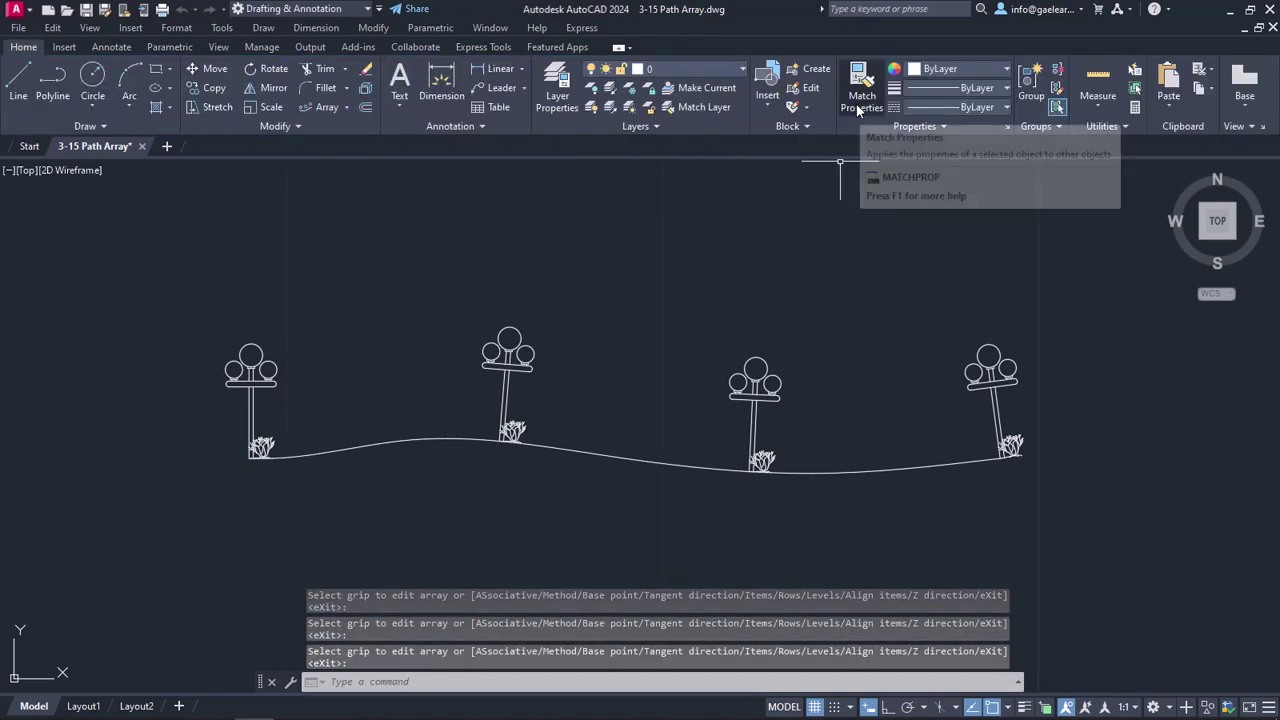